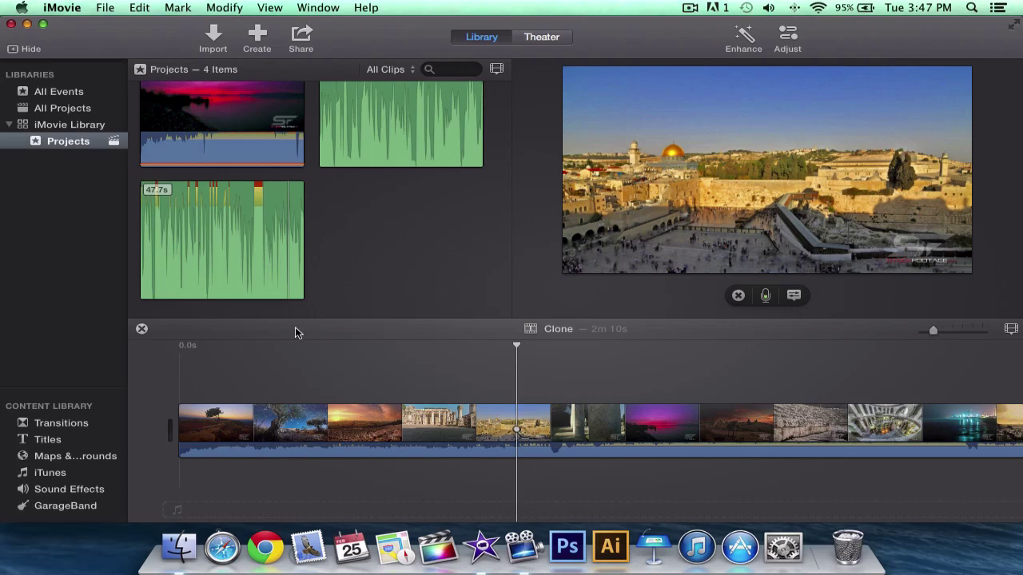
Toggle voiceover recording mode off and back on from the Window menu
{"action": "left_click", "coordinate": [323, 8]}
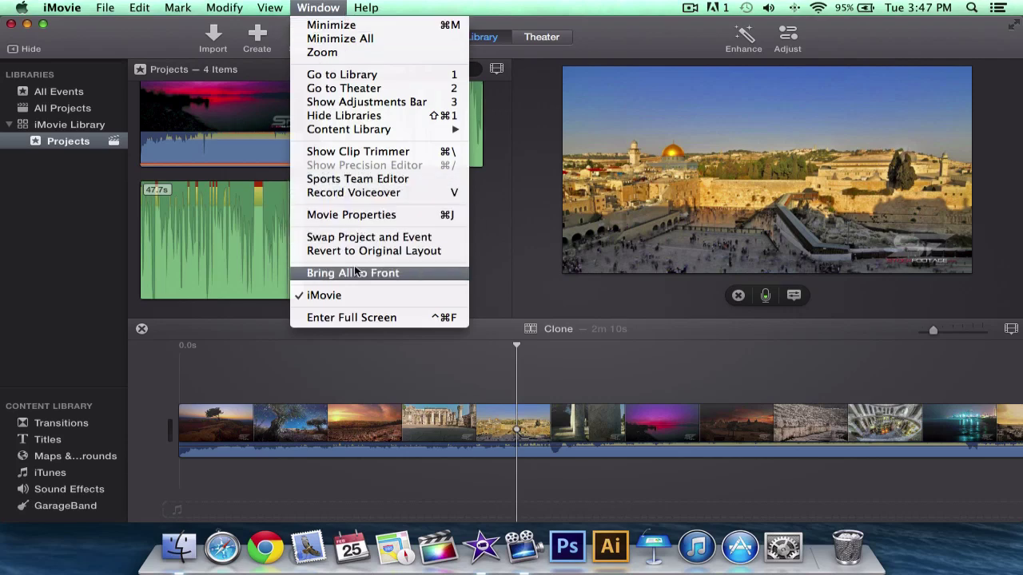
{"action": "left_click", "coordinate": [406, 197]}
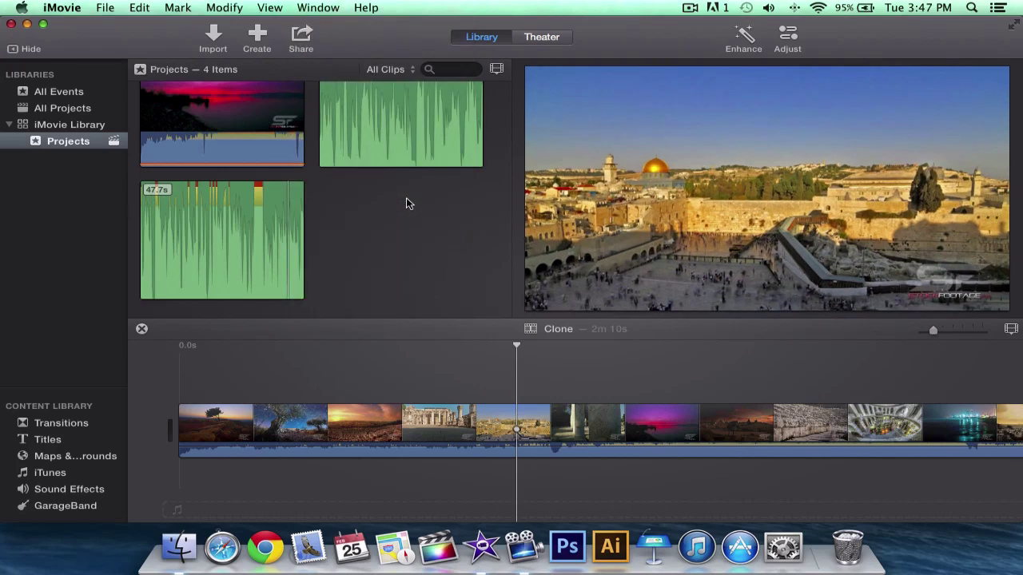
{"action": "left_click", "coordinate": [318, 7]}
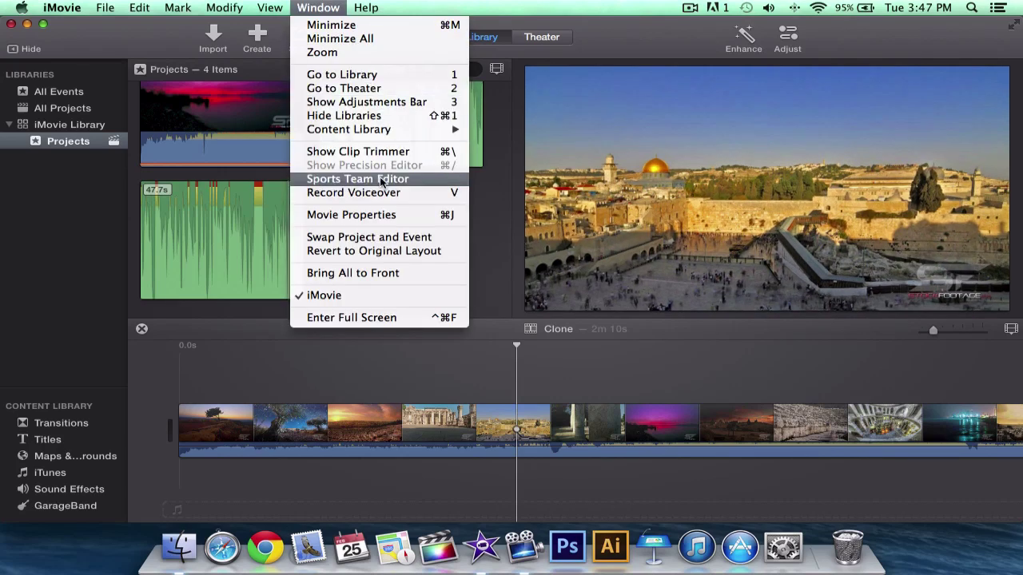
{"action": "left_click", "coordinate": [383, 195]}
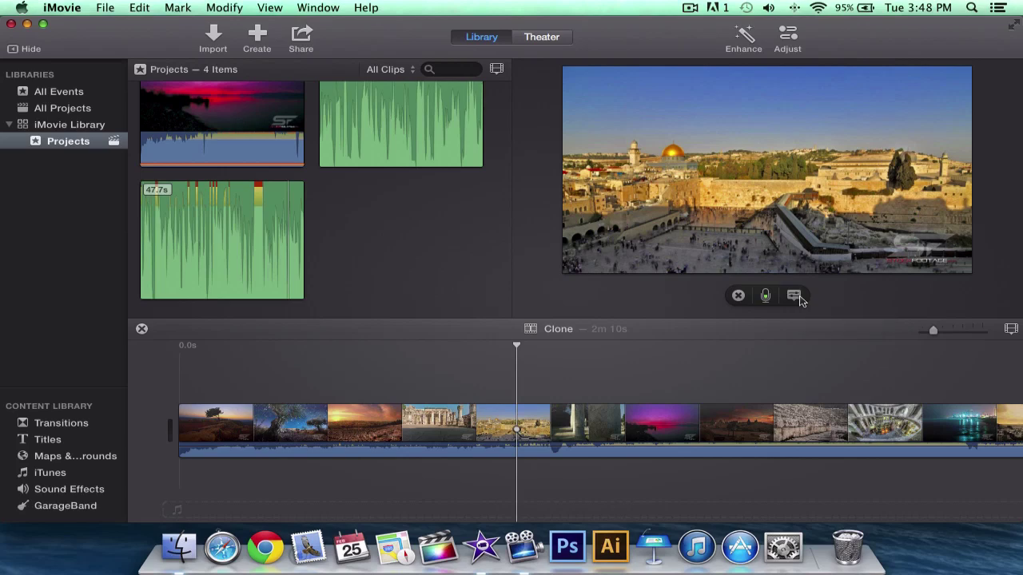
Show the voiceover options, keeping Yeti Stereo Microphone as the input source
{"action": "left_click", "coordinate": [795, 297]}
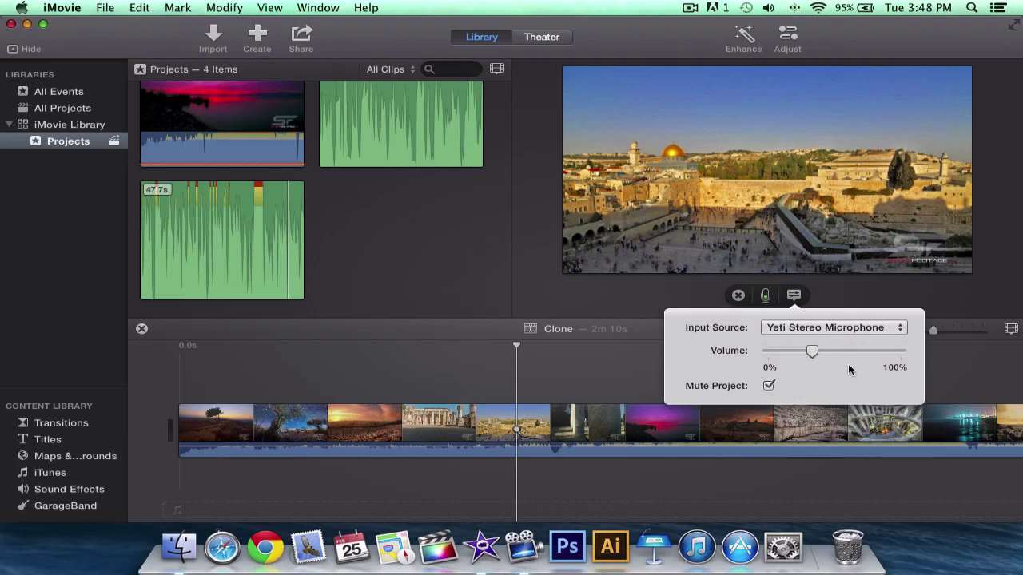
{"action": "left_click", "coordinate": [832, 329]}
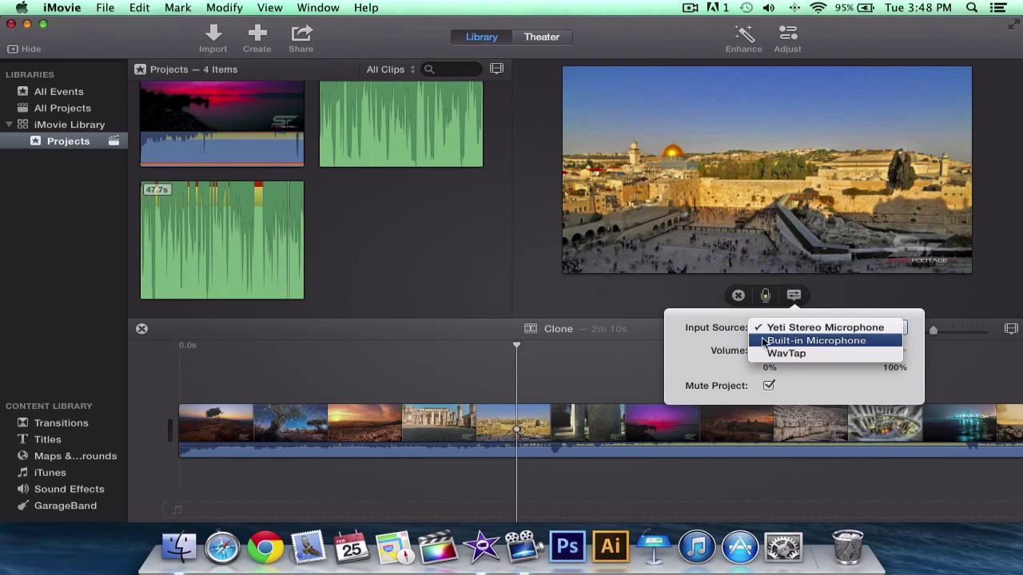
{"action": "left_click", "coordinate": [712, 332]}
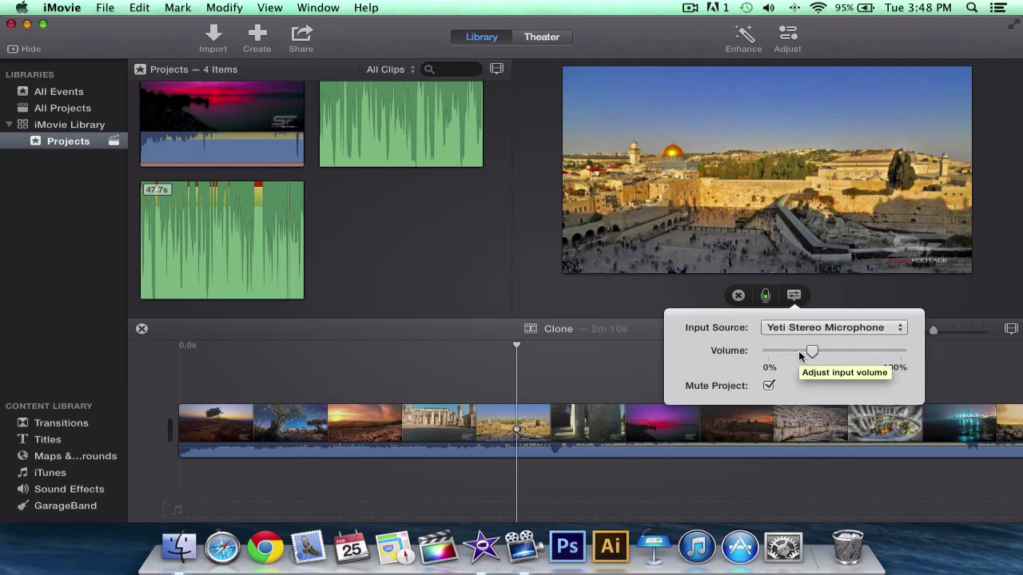
Adjust the voiceover input volume slider, finishing at about 50%
{"action": "left_click_drag", "start_coordinate": [812, 352], "coordinate": [771, 359]}
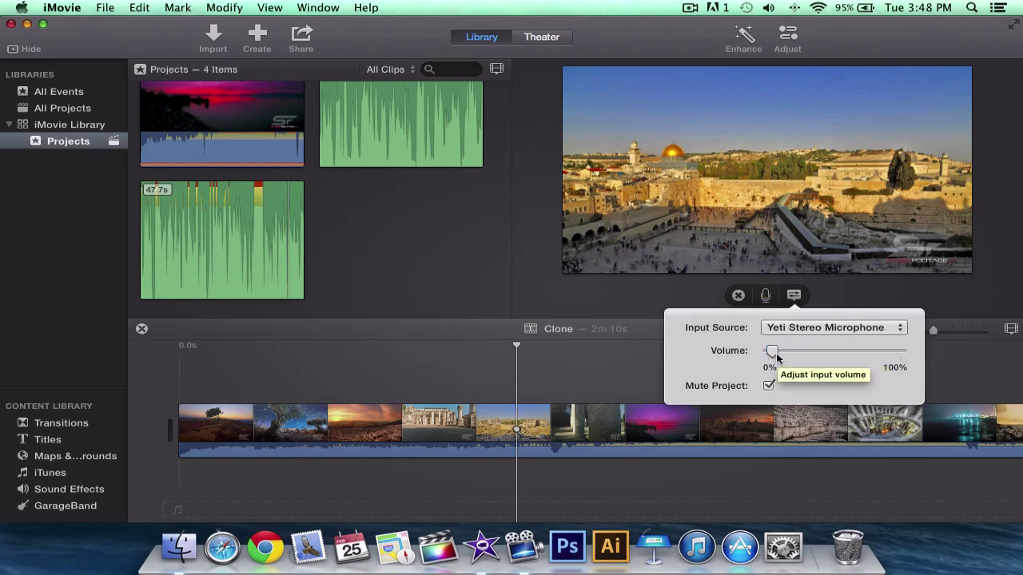
{"action": "left_click_drag", "start_coordinate": [772, 354], "coordinate": [882, 352]}
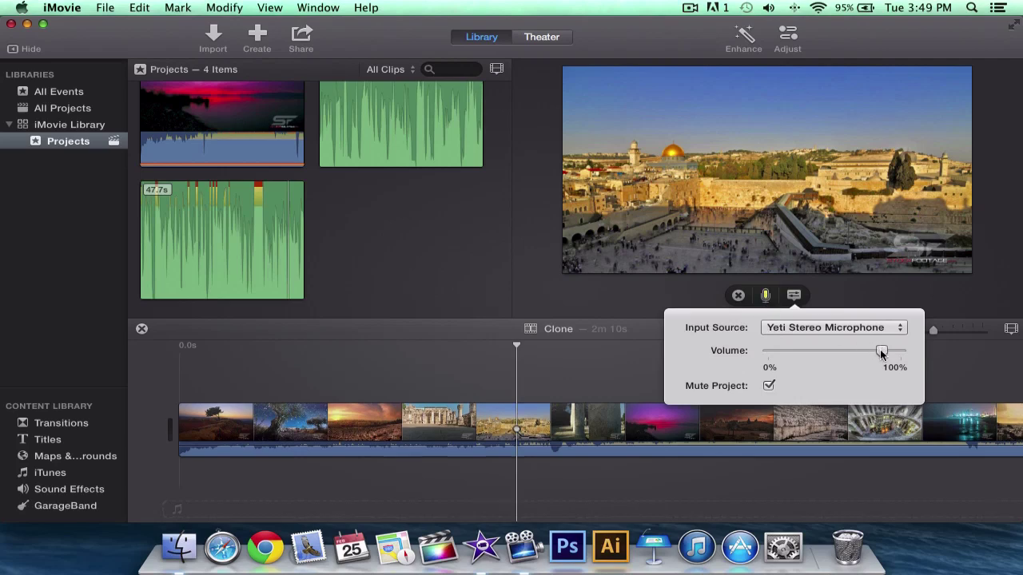
{"action": "left_click_drag", "start_coordinate": [880, 351], "coordinate": [912, 349]}
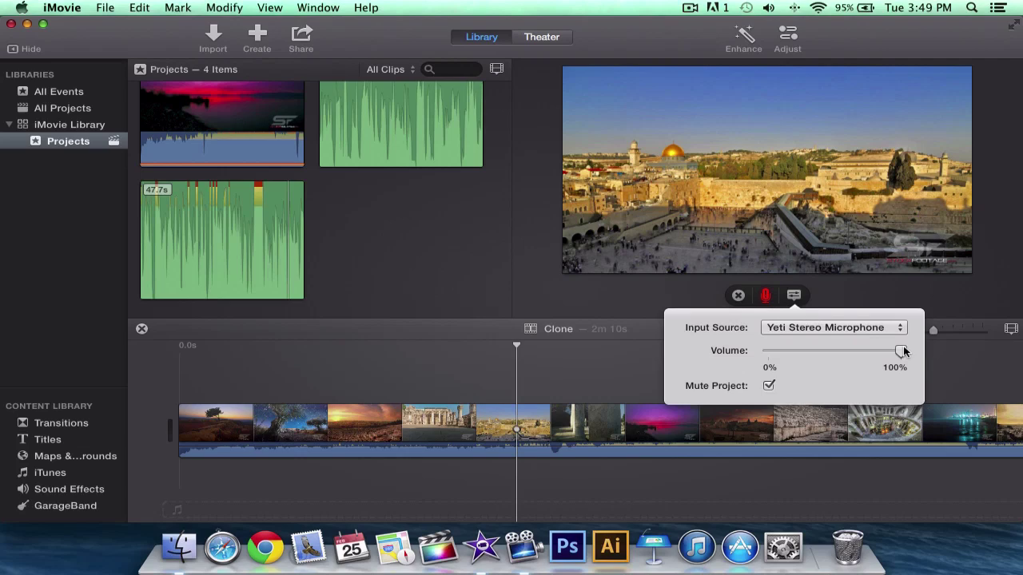
{"action": "left_click_drag", "start_coordinate": [904, 352], "coordinate": [832, 351]}
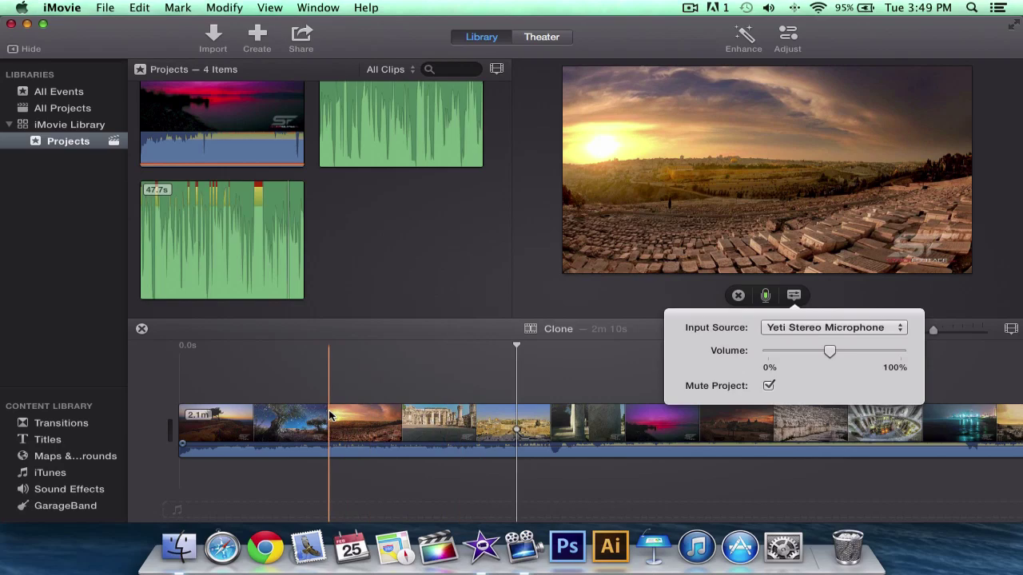
Place the playhead in the sunset clip and enable Mute Project in Voiceover Options
{"action": "left_click", "coordinate": [793, 295]}
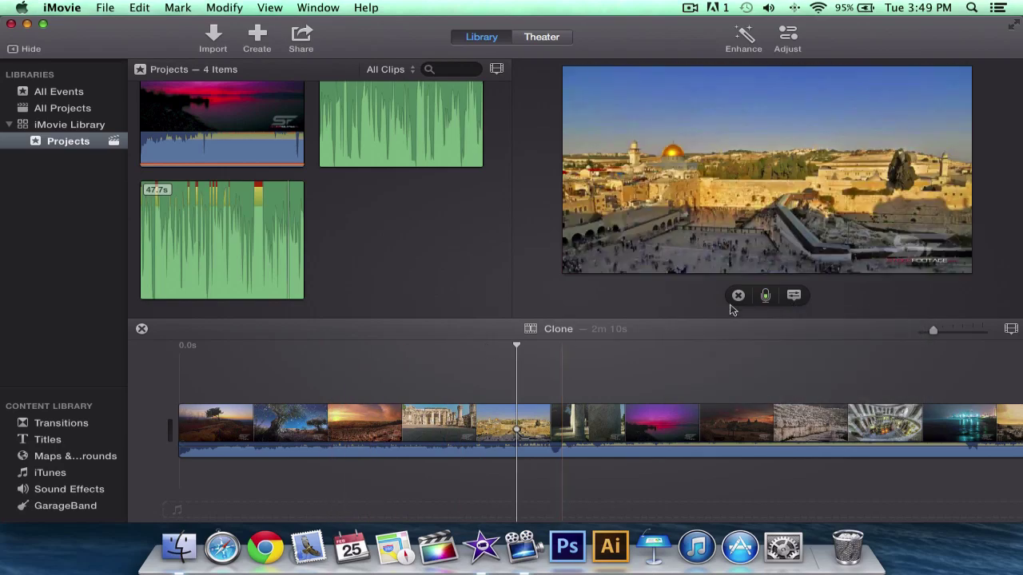
{"action": "left_click", "coordinate": [356, 364]}
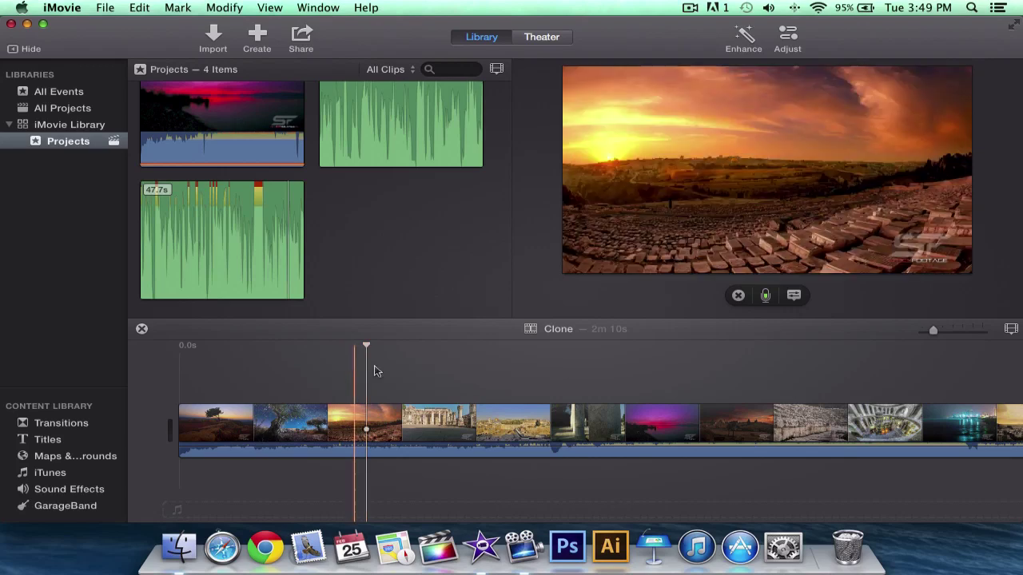
{"action": "left_click", "coordinate": [794, 296]}
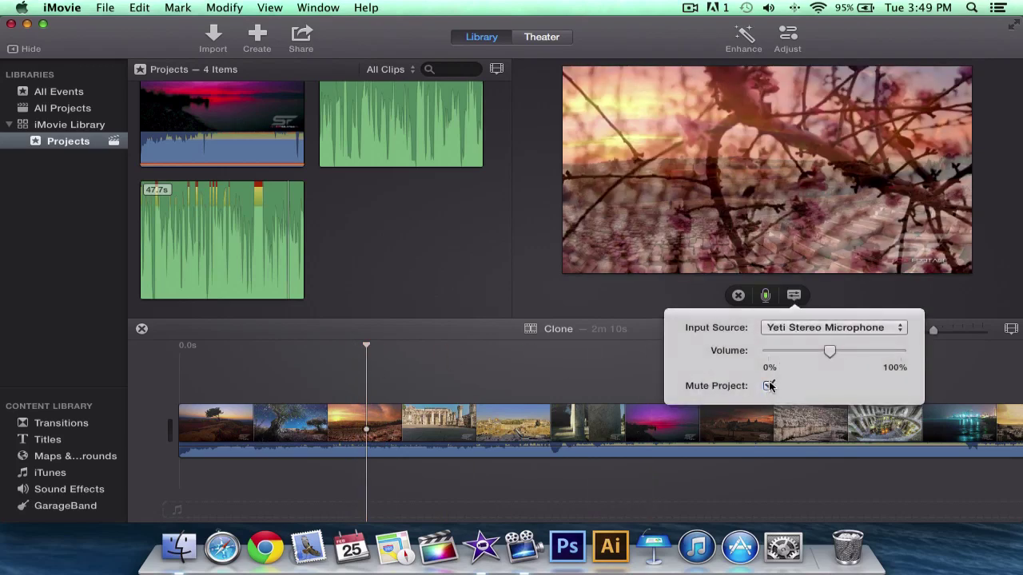
{"action": "left_click", "coordinate": [399, 344]}
{"action": "left_click", "coordinate": [356, 358]}
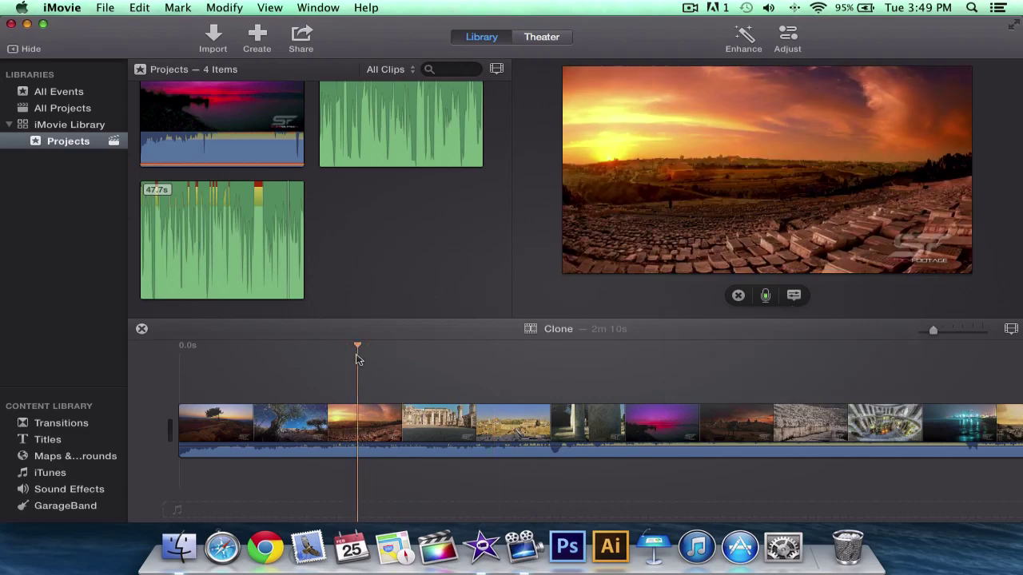
{"action": "left_click", "coordinate": [795, 296]}
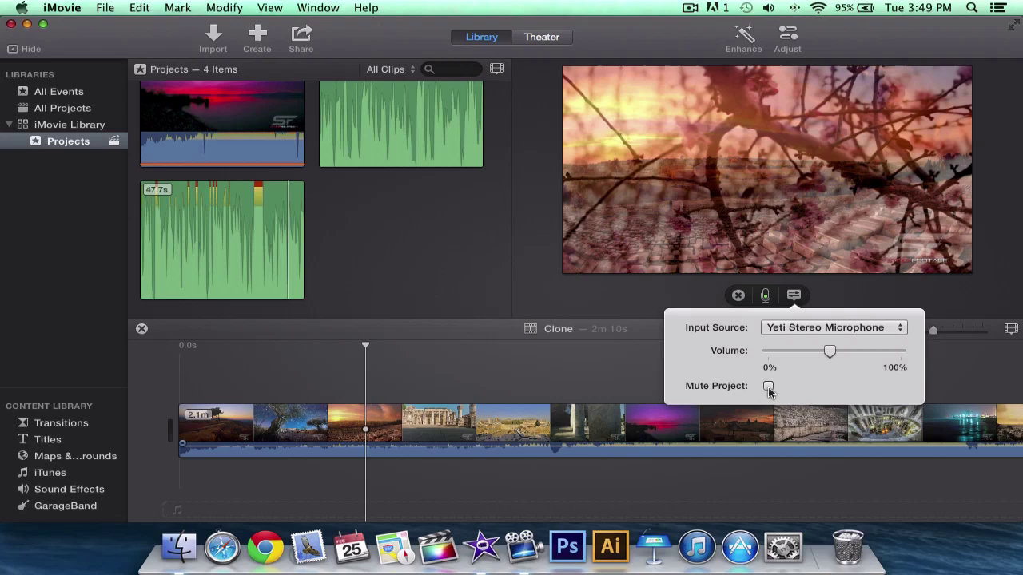
{"action": "left_click", "coordinate": [768, 386]}
Start recording the voiceover narration from the sunset clip
{"action": "left_click", "coordinate": [793, 296]}
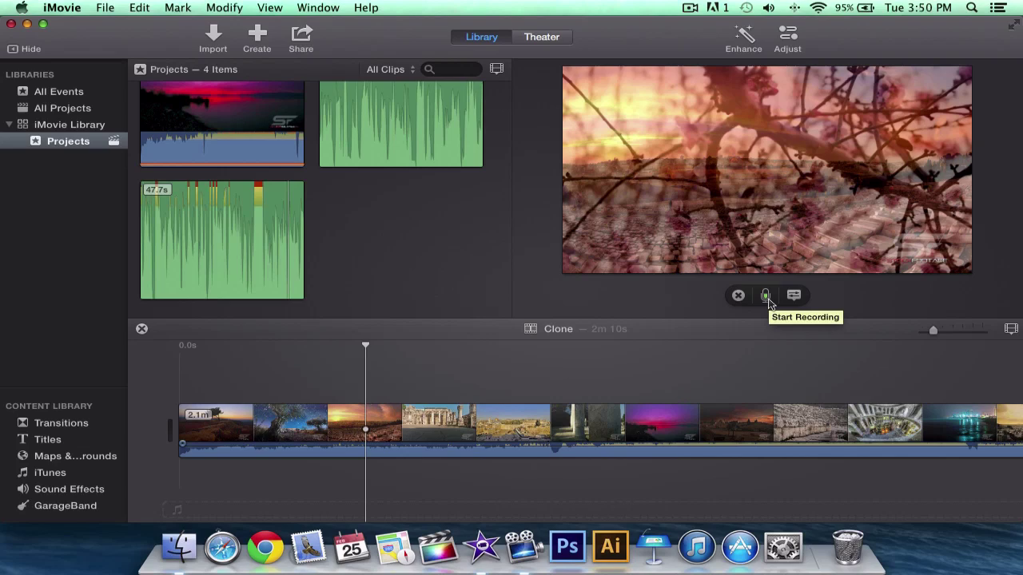
{"action": "left_click", "coordinate": [765, 297]}
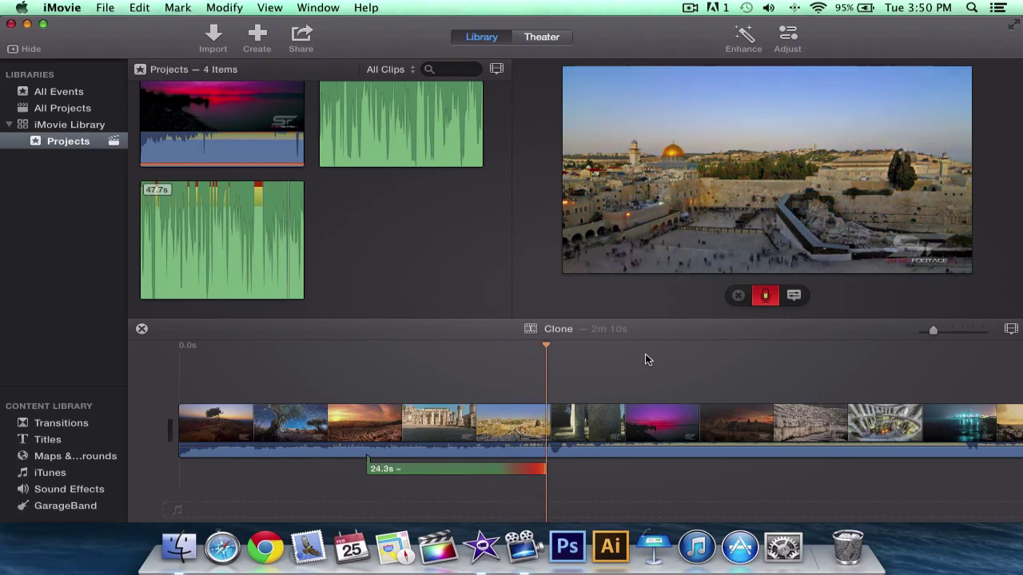
Stop the 25.2s VO-3 recording, close the voiceover tools, and play back the project
{"action": "left_click", "coordinate": [767, 297]}
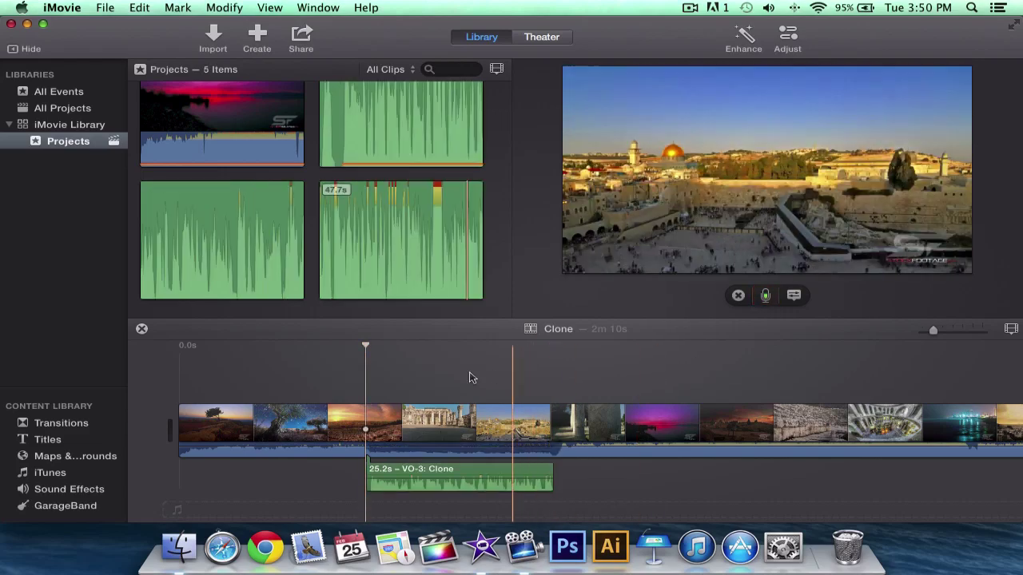
{"action": "left_click", "coordinate": [737, 296]}
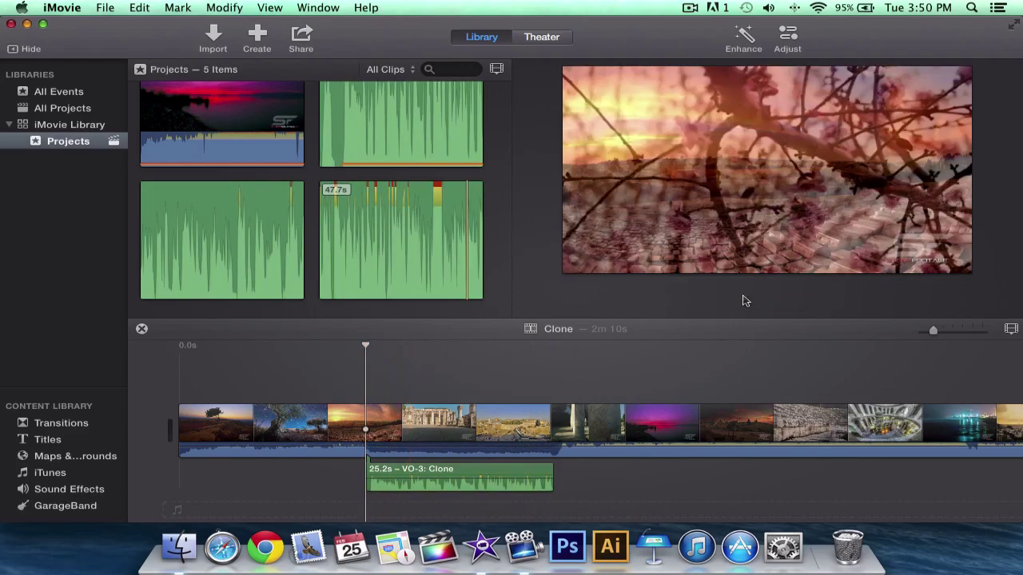
{"action": "left_click", "coordinate": [767, 291]}
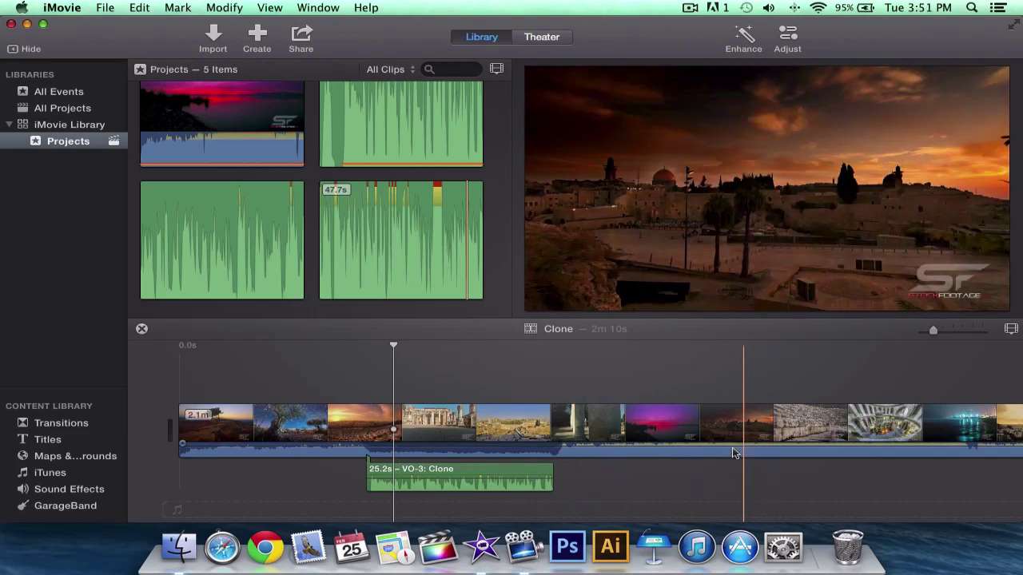
{"action": "left_click", "coordinate": [415, 447]}
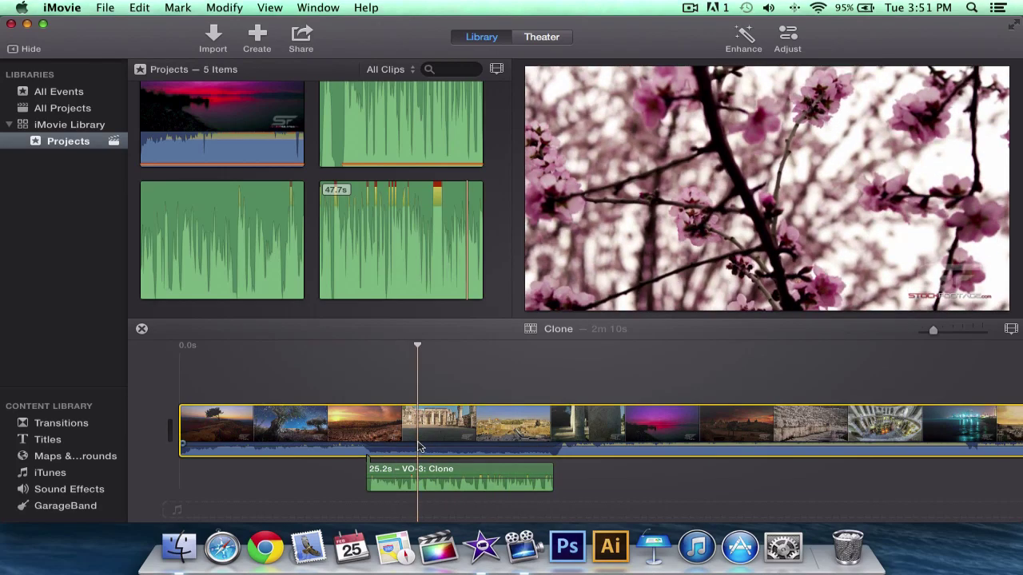
{"action": "left_click", "coordinate": [366, 429]}
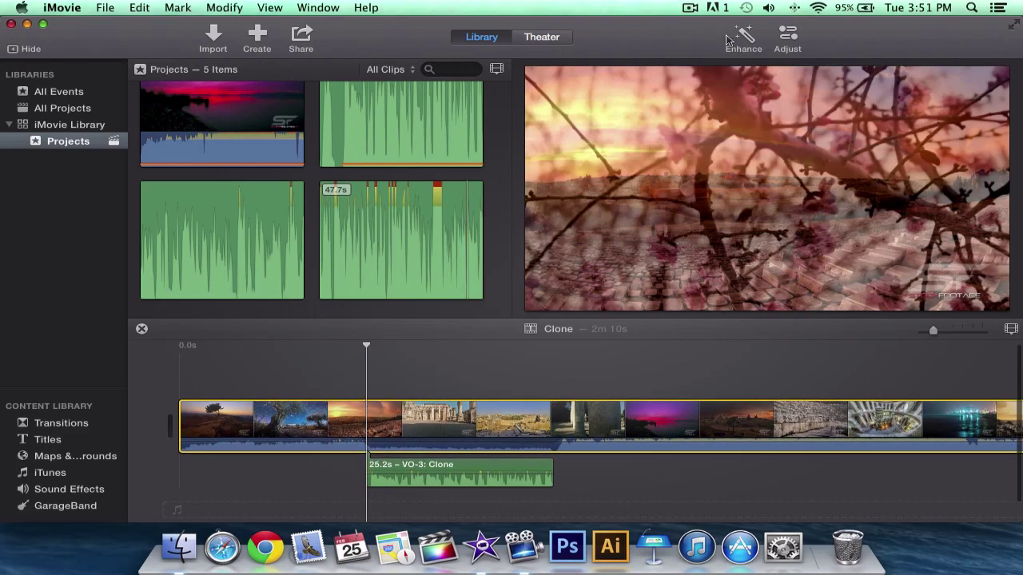
{"action": "left_click", "coordinate": [787, 35]}
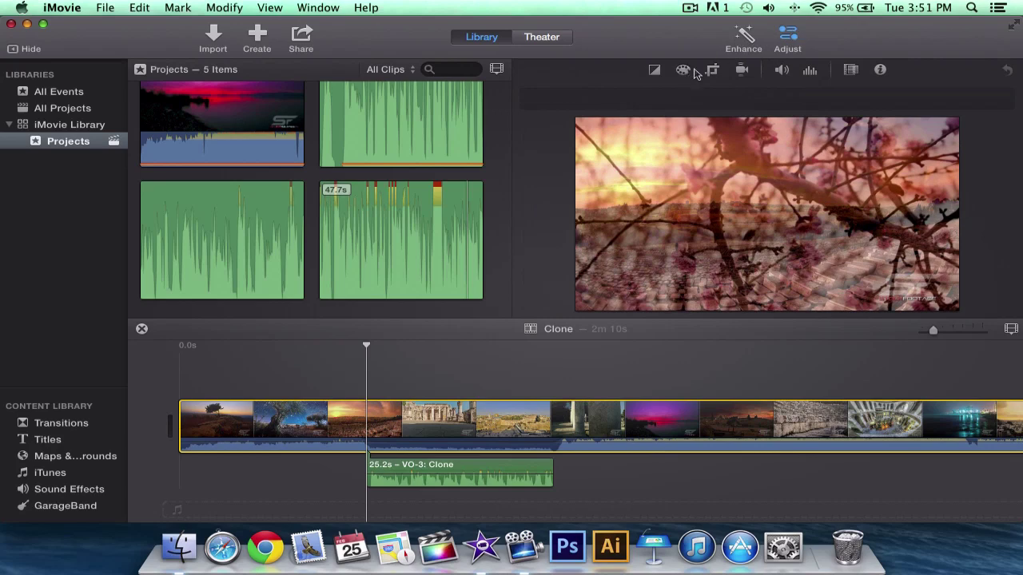
{"action": "left_click", "coordinate": [782, 70]}
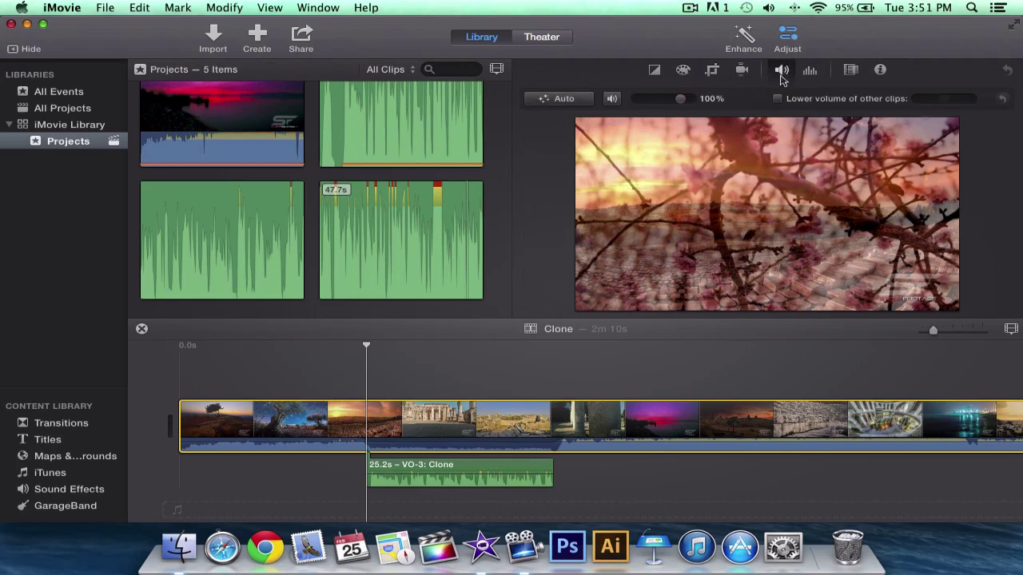
{"action": "left_click", "coordinate": [582, 100]}
{"action": "left_click", "coordinate": [680, 99]}
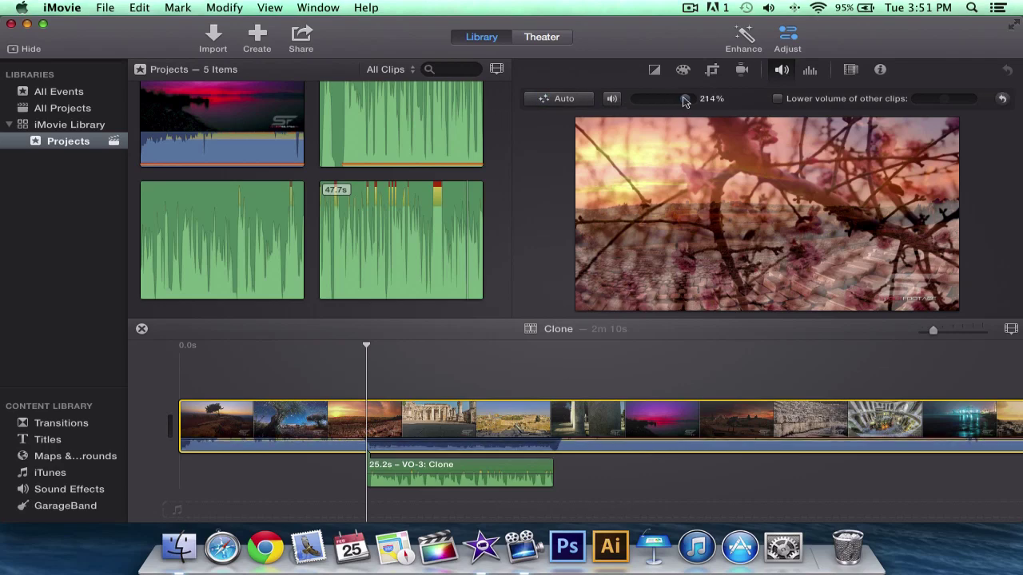
{"action": "left_click", "coordinate": [680, 99]}
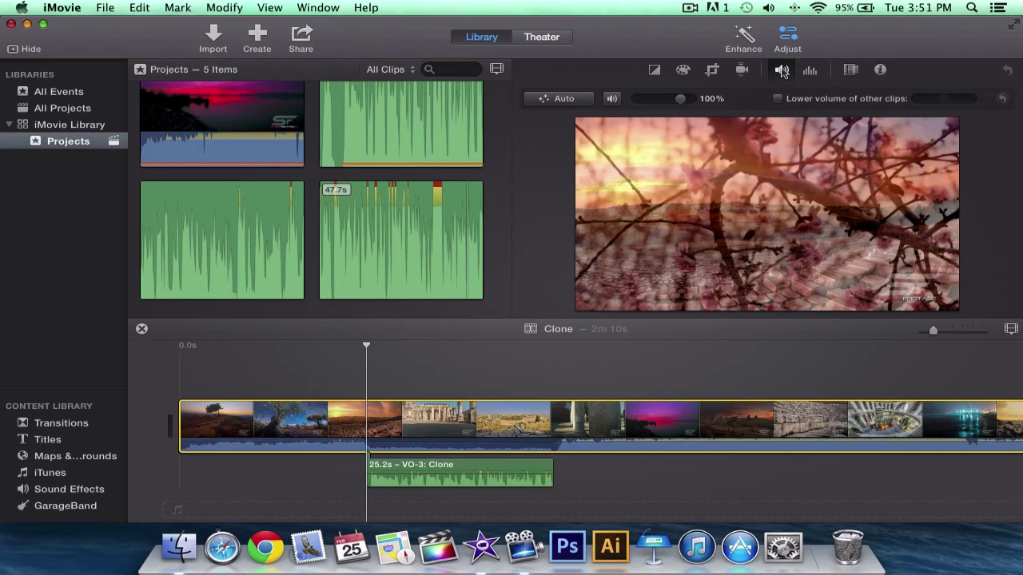
{"action": "left_click", "coordinate": [782, 72]}
{"action": "left_click", "coordinate": [658, 70]}
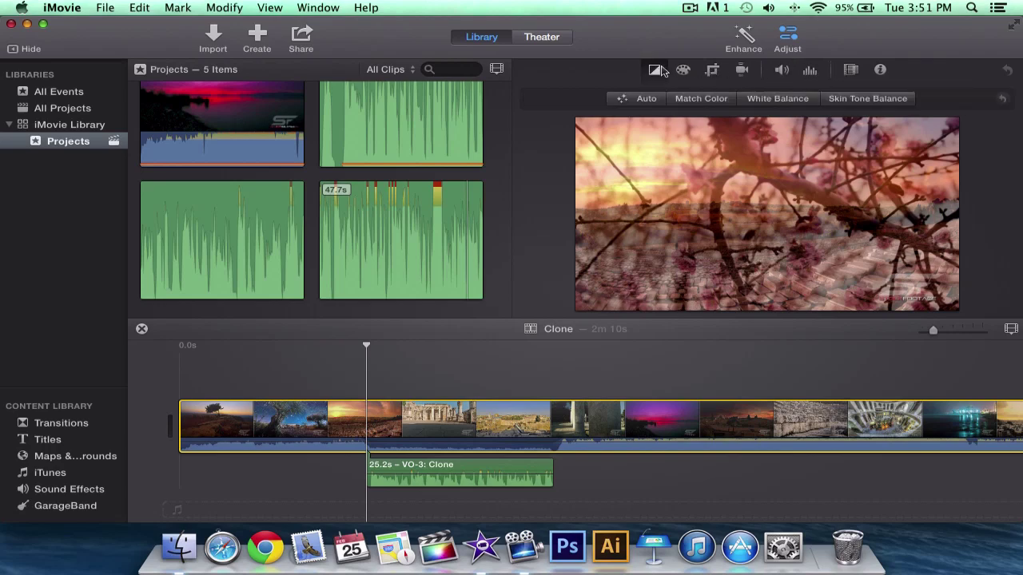
{"action": "left_click", "coordinate": [657, 70]}
{"action": "left_click", "coordinate": [683, 71]}
{"action": "left_click", "coordinate": [683, 71]}
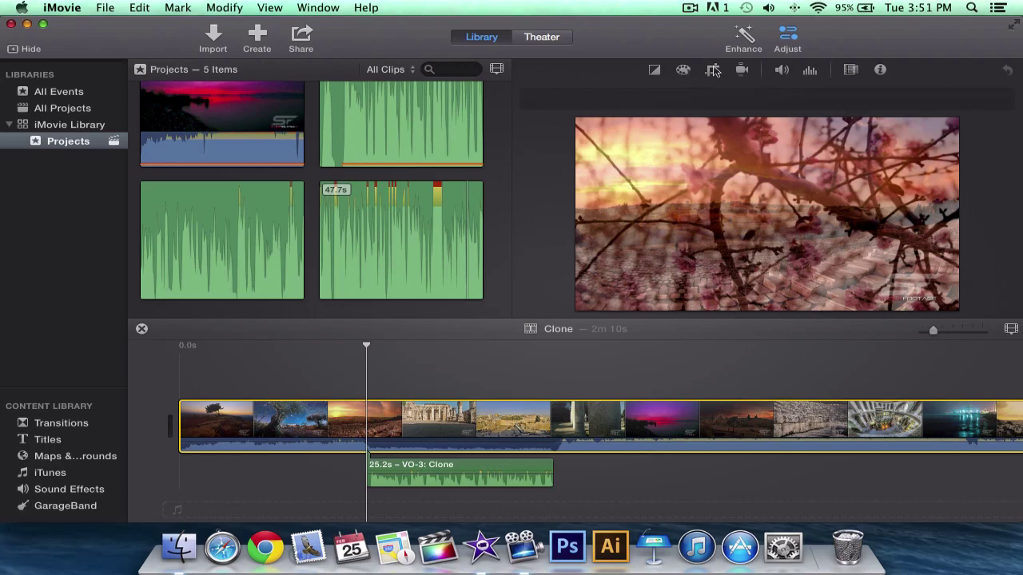
{"action": "left_click", "coordinate": [715, 71]}
{"action": "left_click", "coordinate": [716, 71]}
{"action": "left_click", "coordinate": [787, 36]}
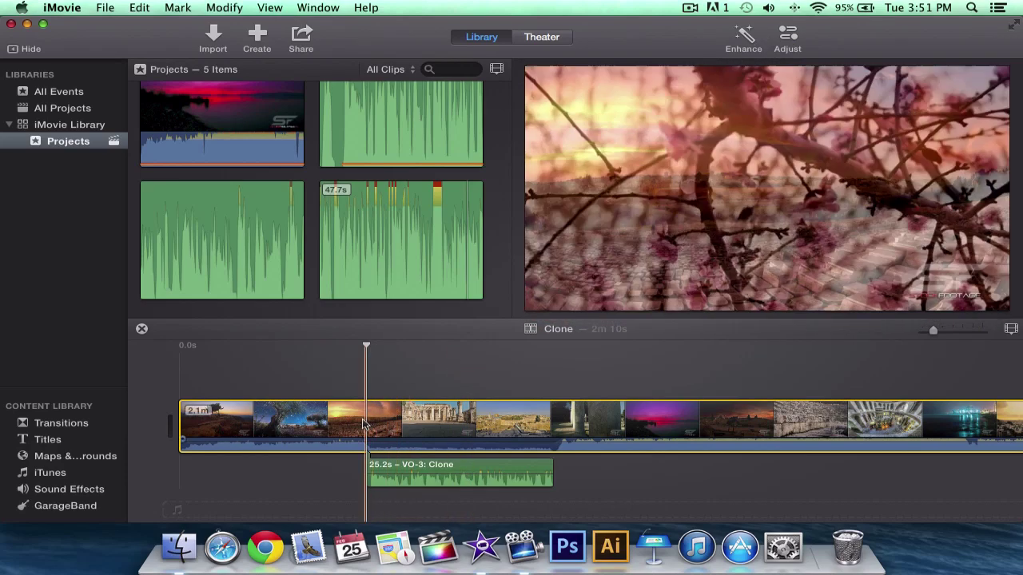
{"action": "right_click", "coordinate": [365, 421]}
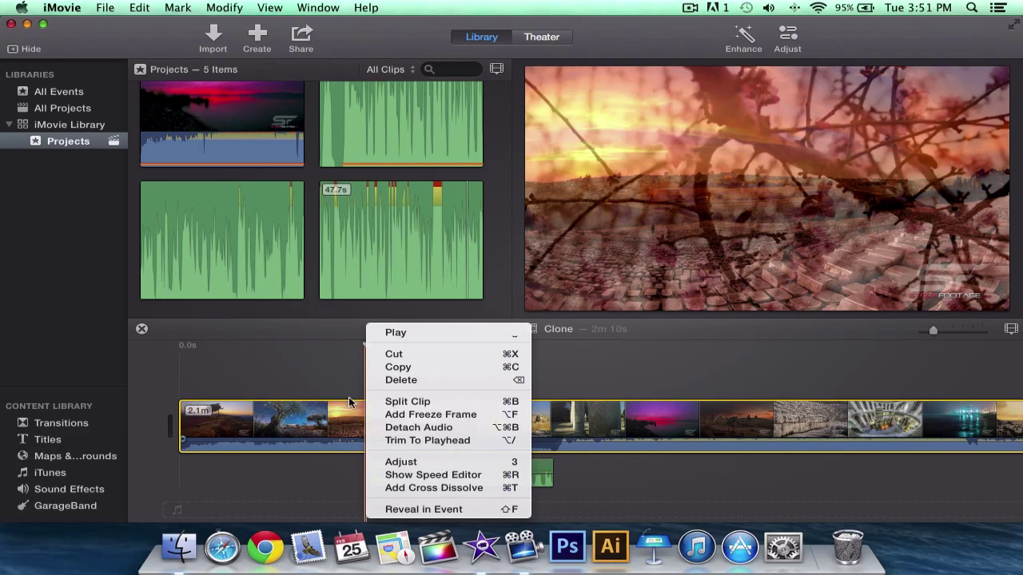
{"action": "left_click", "coordinate": [347, 403]}
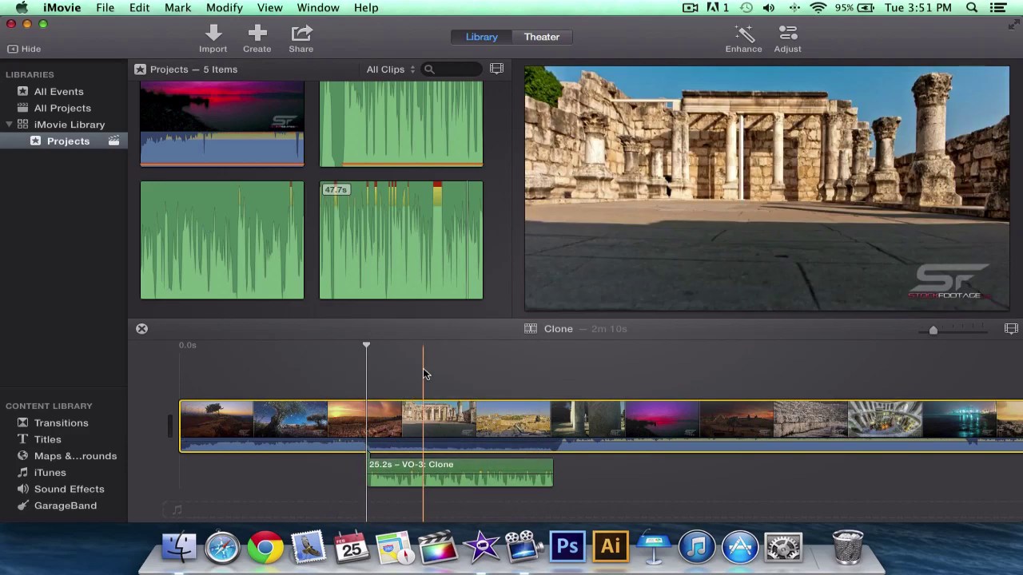